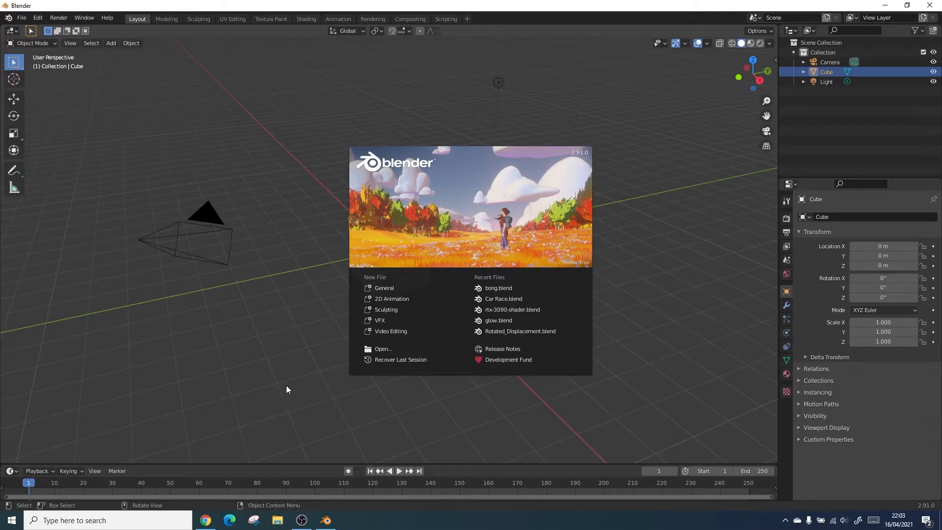
# - Delete the default cube and add a plane in its place
pyautogui.click(286, 385)
pyautogui.press('x')
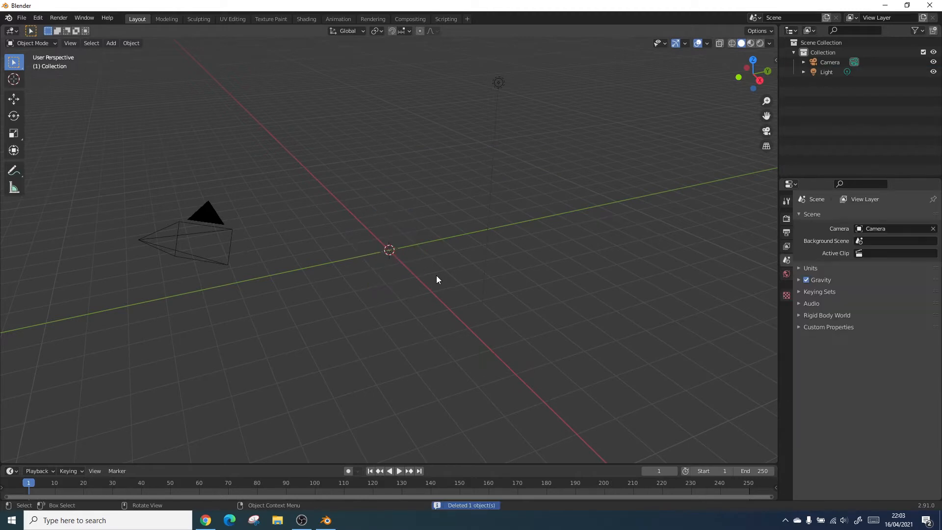
pyautogui.hotkey('shift', 'a')
pyautogui.click(479, 36)
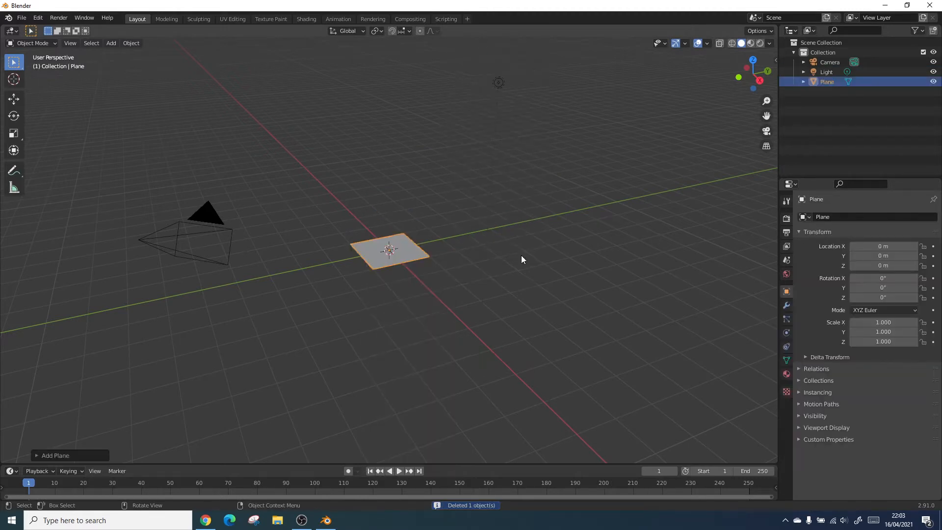
pyautogui.scroll(-2, 544, 316)
# - Add an Ocean modifier to the plane and set its Size to 3
pyautogui.click(786, 304)
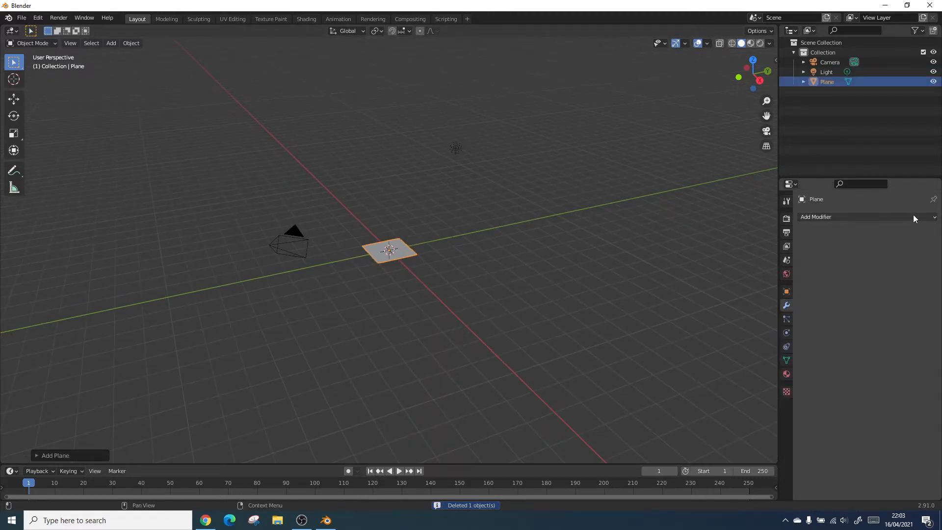
pyautogui.click(916, 219)
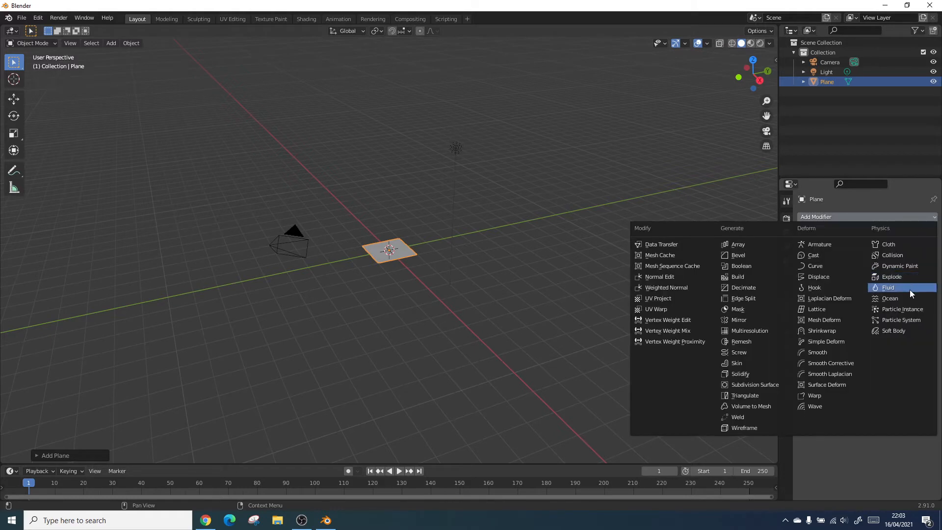
pyautogui.click(906, 300)
pyautogui.scroll(-3, 604, 355)
pyautogui.scroll(-2, 587, 324)
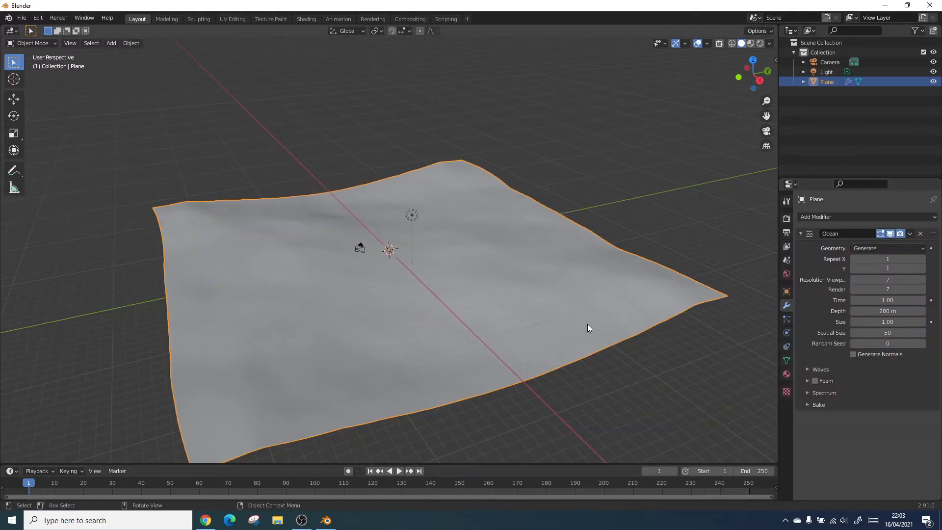
pyautogui.scroll(-3, 587, 323)
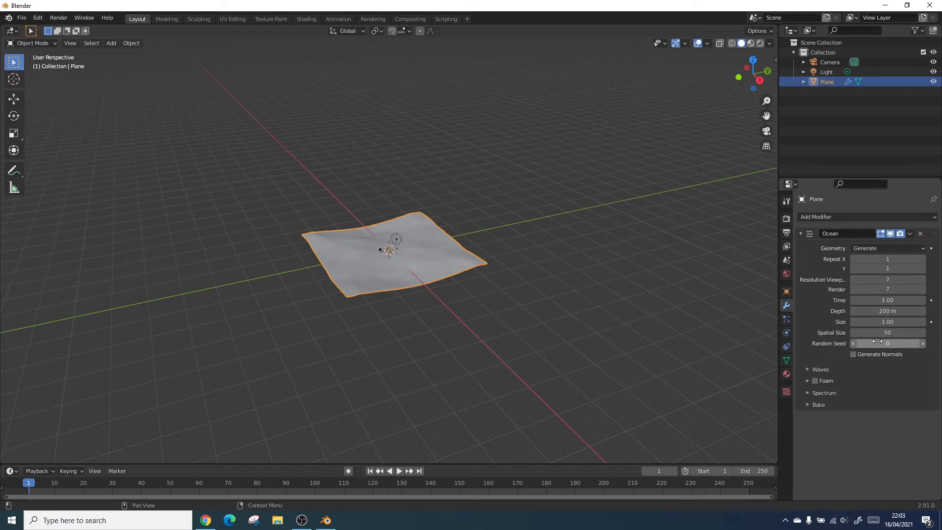
pyautogui.click(891, 322)
pyautogui.write('3')
pyautogui.press('Return')
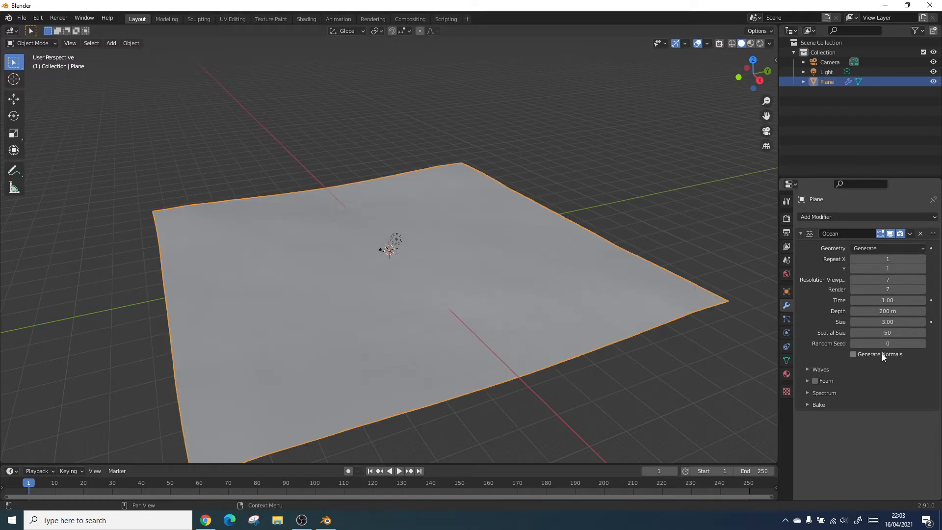
pyautogui.scroll(-1, 644, 302)
pyautogui.write('120')
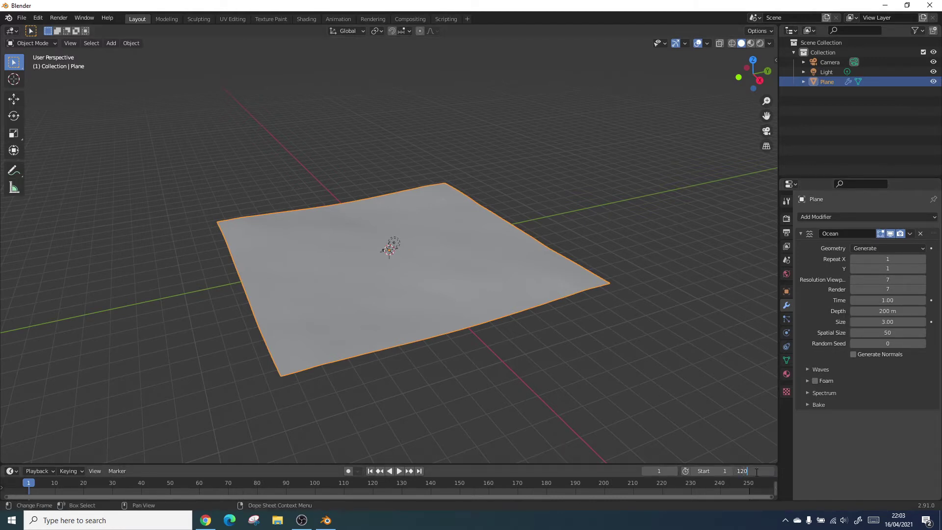
# - End the animation at frame 120 and keyframe ocean Time 1.00 at frame 1
pyautogui.press('Return')
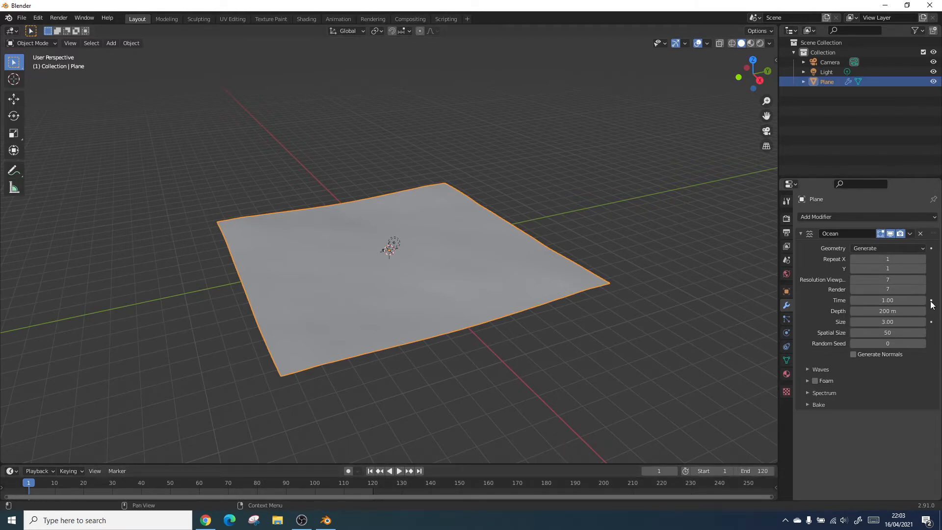
pyautogui.click(930, 301)
pyautogui.click(373, 483)
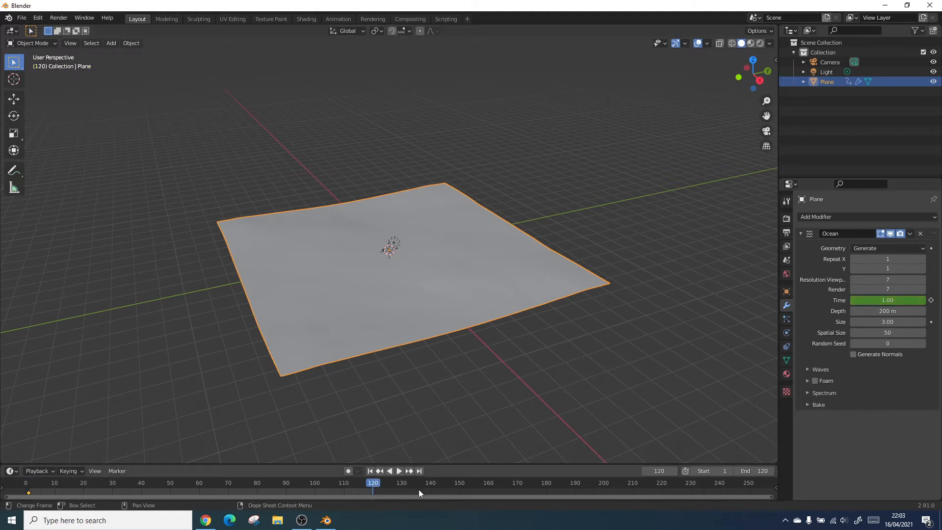
# - Set ocean Time to 5.00 at frame 120 and expand the wave settings
pyautogui.click(899, 299)
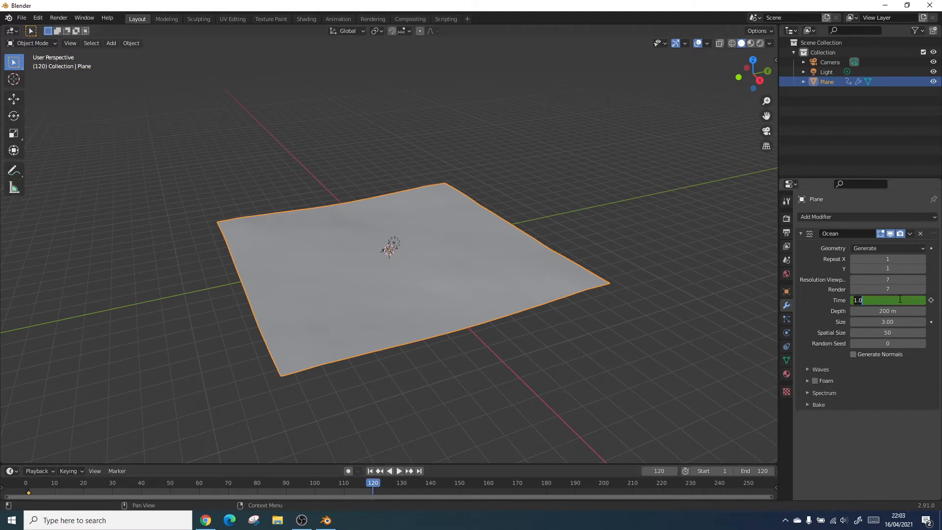
pyautogui.write('5')
pyautogui.press('Return')
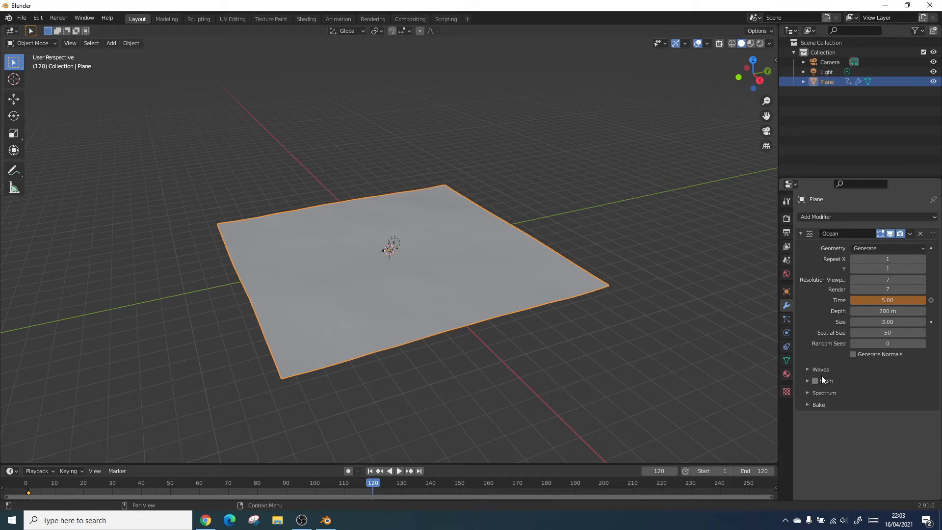
pyautogui.click(807, 369)
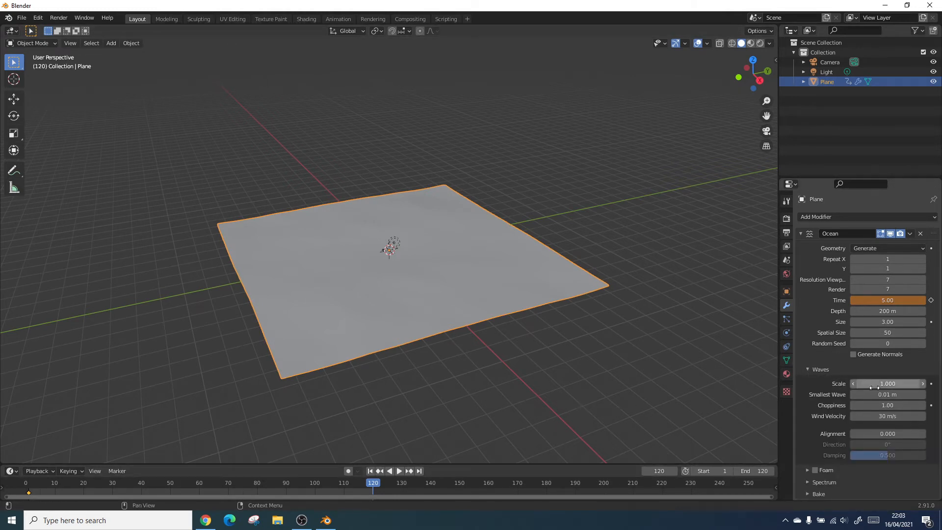
# - Set wave scale to 4 and viewport resolution to 16
pyautogui.moveTo(871, 385); pyautogui.dragTo(854, 383)
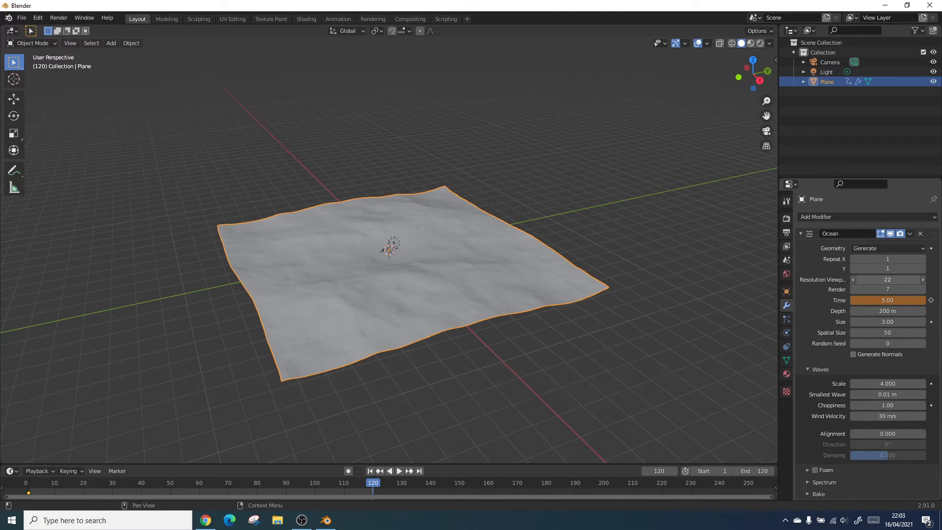
pyautogui.doubleClick(888, 279)
pyautogui.write('21')
pyautogui.doubleClick(883, 280)
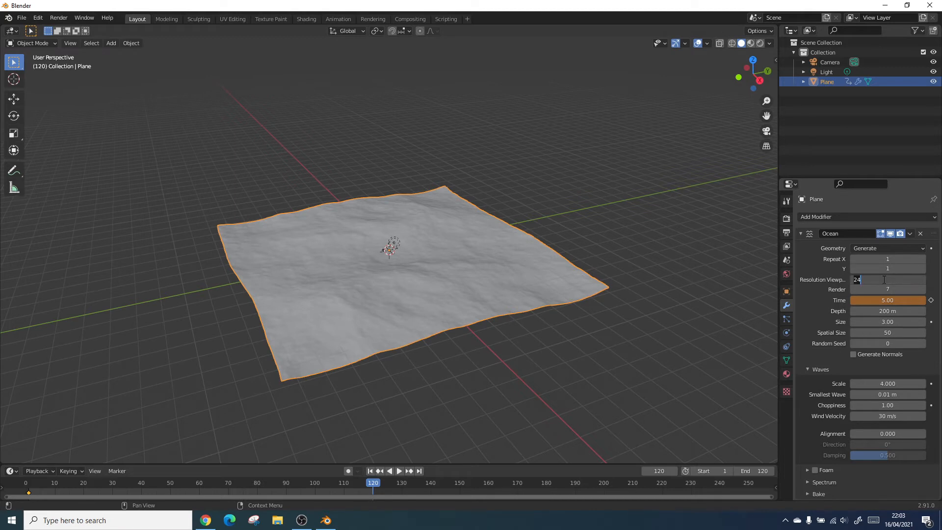
pyautogui.write('5')
pyautogui.press('Return')
# - Set choppiness to about 2 and wind velocity to 50 m/s
pyautogui.doubleClick(887, 395)
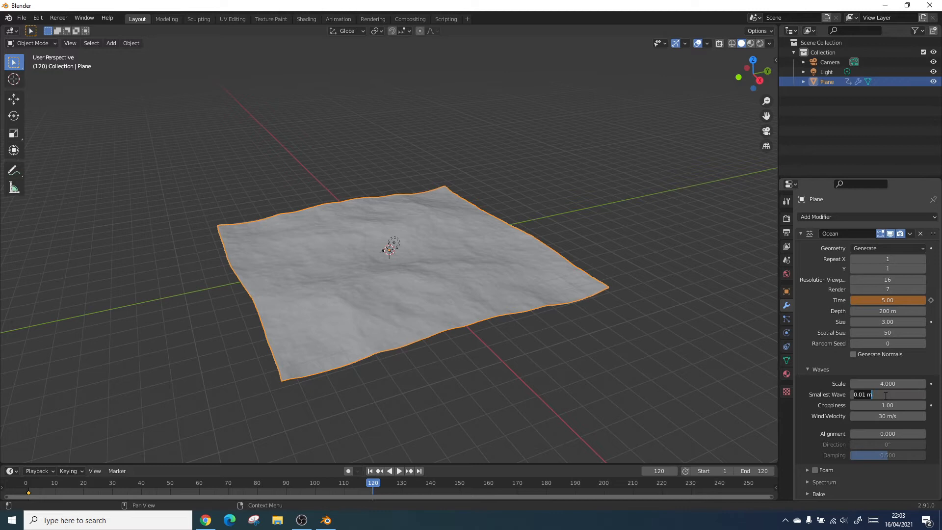
pyautogui.click(899, 405)
pyautogui.moveTo(887, 406)
pyautogui.mouseDown()
pyautogui.moveTo(920, 405)
pyautogui.moveTo(878, 406)
pyautogui.mouseUp()
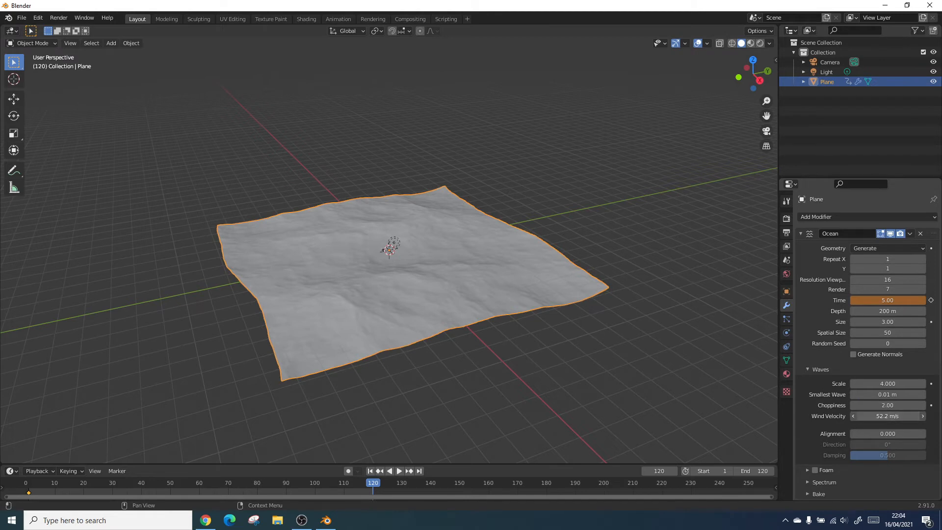
pyautogui.write('50')
pyautogui.press('Return')
# - Duplicate the Ocean modifier
pyautogui.click(909, 234)
pyautogui.click(884, 253)
pyautogui.scroll(-5, 850, 375)
pyautogui.scroll(-5, 851, 374)
pyautogui.scroll(-4, 851, 374)
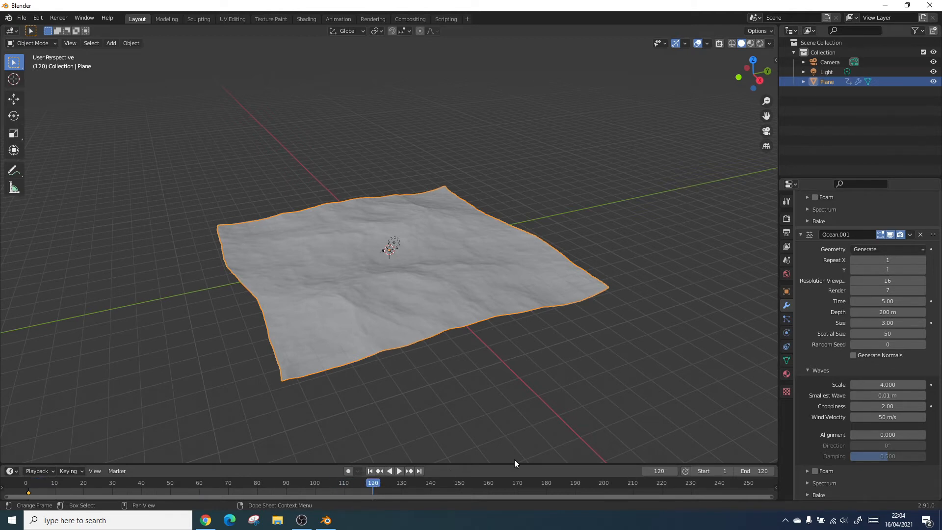
pyautogui.scroll(5, 802, 414)
# - Keyframe the second Ocean modifier's Time at 5 on frame 1
pyautogui.doubleClick(899, 300)
pyautogui.write('1.0')
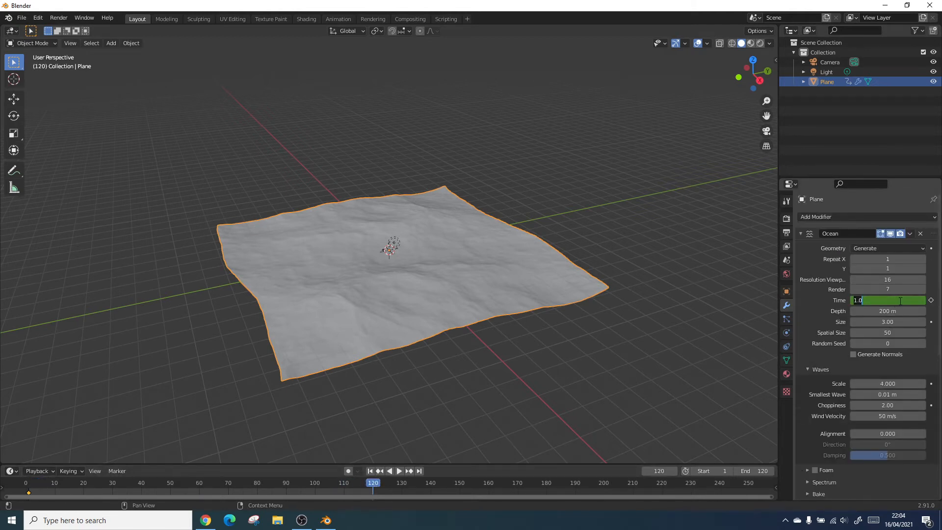
pyautogui.write('5')
pyautogui.press('Return')
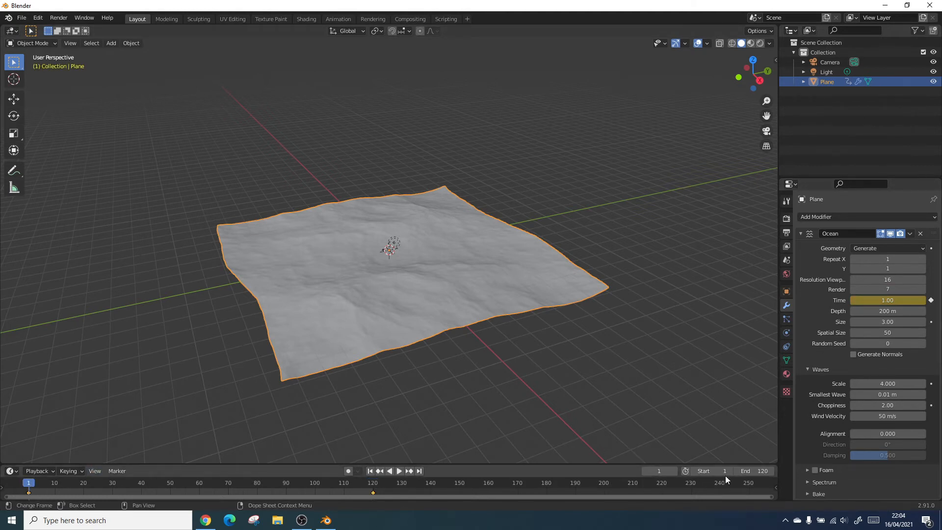
pyautogui.scroll(-4, 826, 350)
pyautogui.scroll(-4, 827, 350)
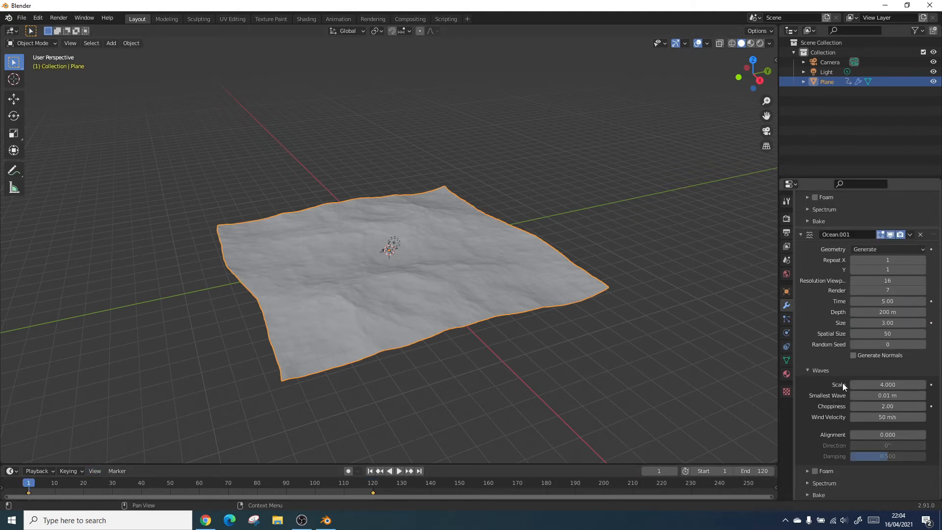
pyautogui.click(931, 301)
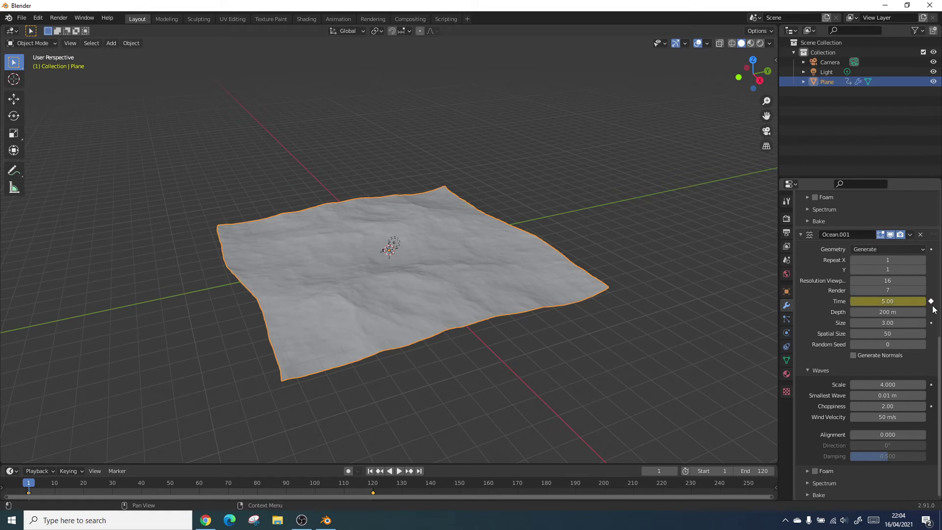
# - Set the second ocean's Time to 10 at frame 120 and switch its geometry to Displace
pyautogui.click(374, 483)
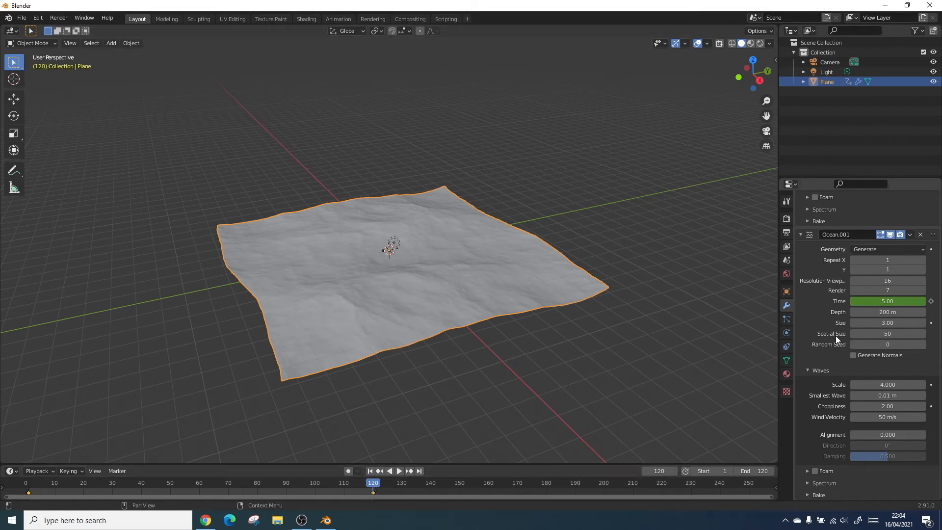
pyautogui.doubleClick(870, 301)
pyautogui.write('0')
pyautogui.press('Return')
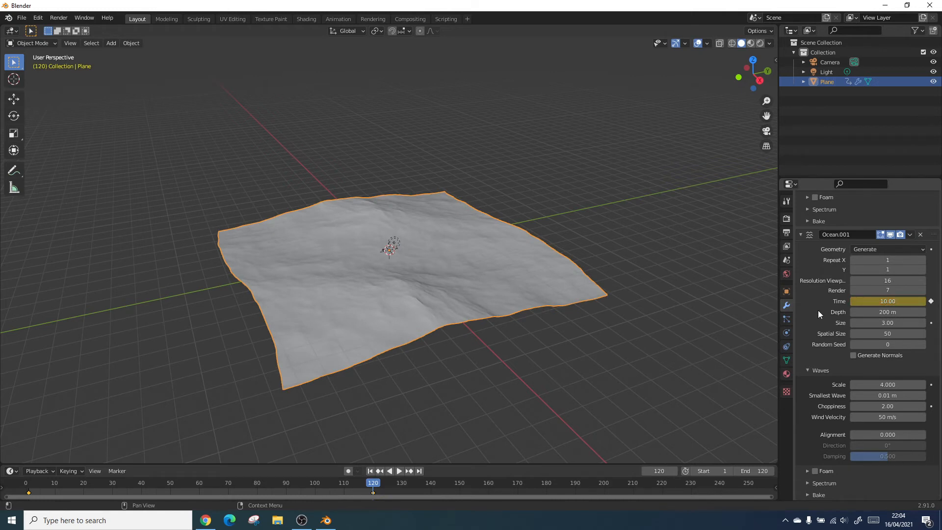
pyautogui.click(876, 252)
pyautogui.click(877, 276)
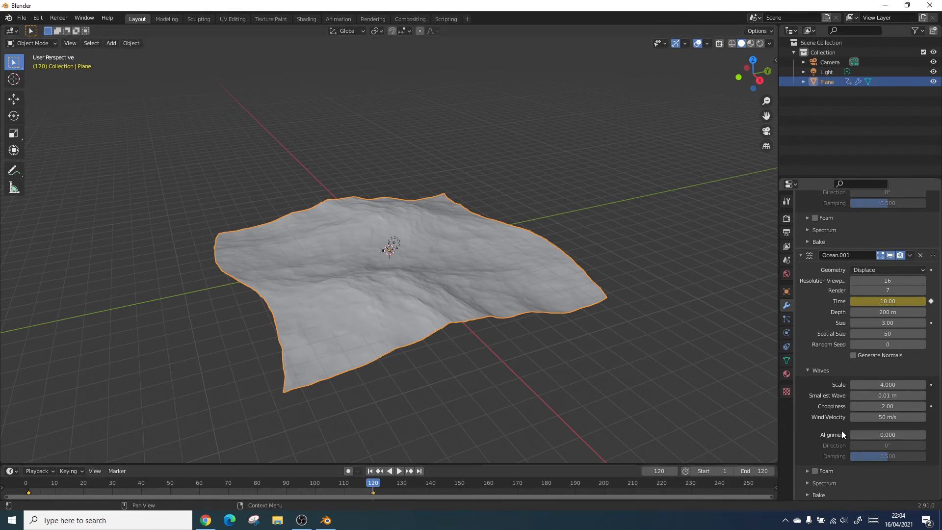
pyautogui.scroll(3, 870, 385)
pyautogui.scroll(2, 870, 354)
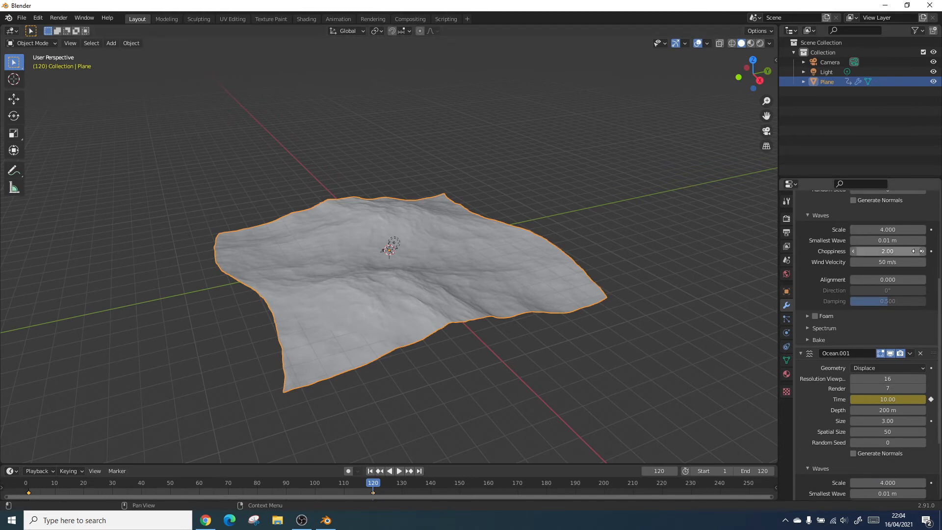
# - At frame 120, keyframe the first ocean's scale 4 and the second ocean's scale 0
pyautogui.click(931, 229)
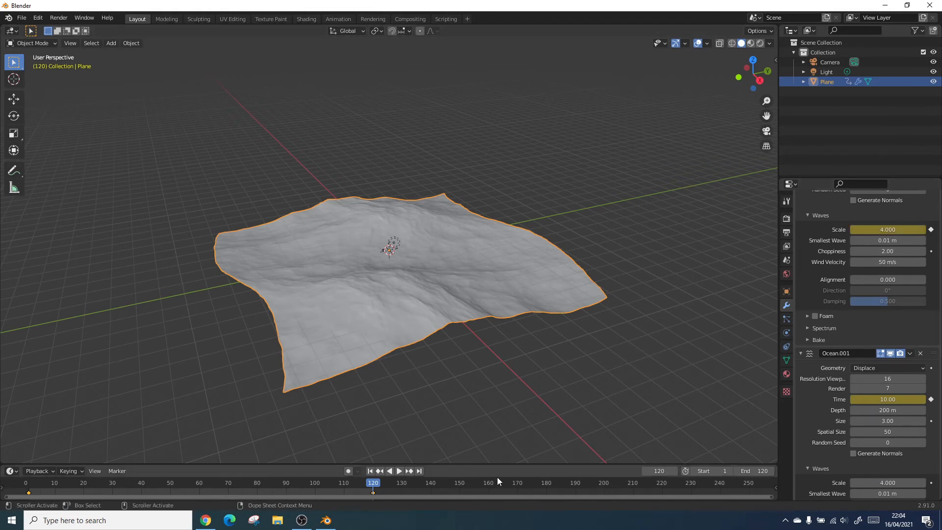
pyautogui.doubleClick(888, 482)
pyautogui.write('0')
pyautogui.press('Return')
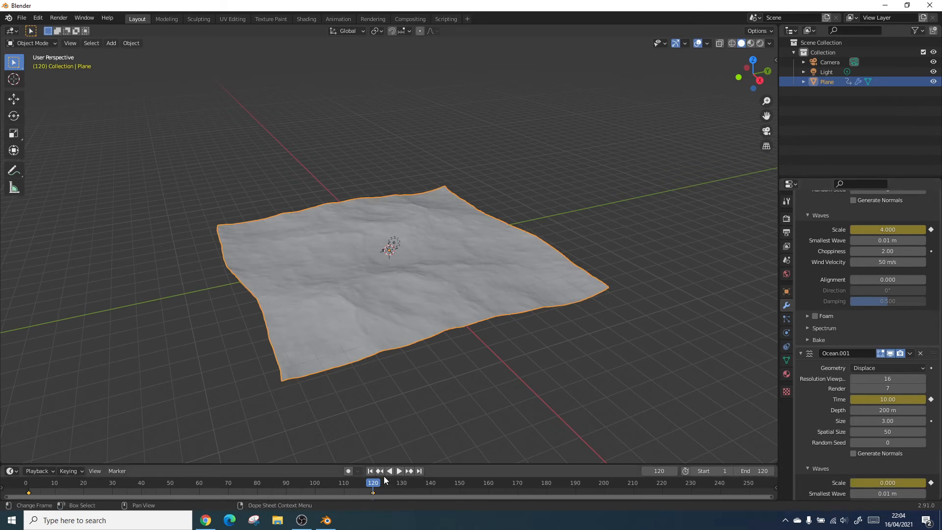
# - At frame 1, keyframe the second ocean's scale 4 and the first ocean's scale 0
pyautogui.click(370, 471)
pyautogui.doubleClick(887, 482)
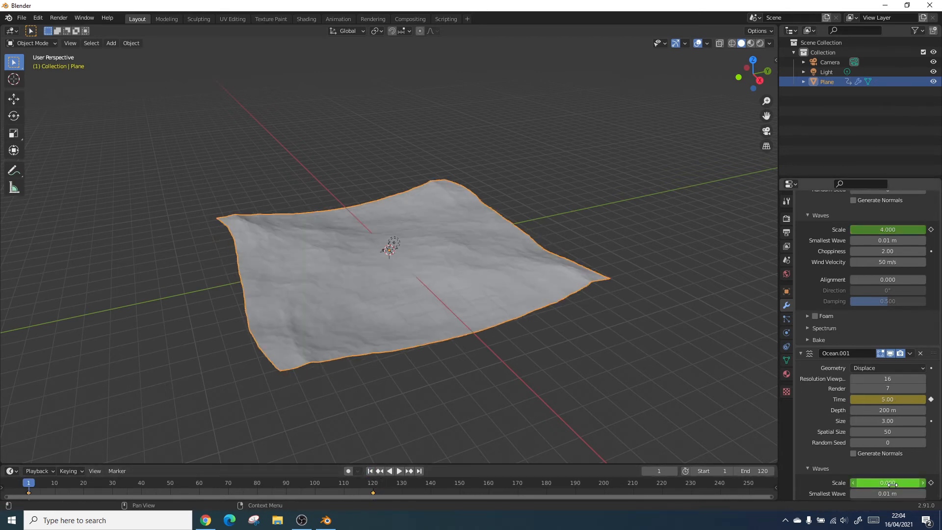
pyautogui.write('4')
pyautogui.press('Return')
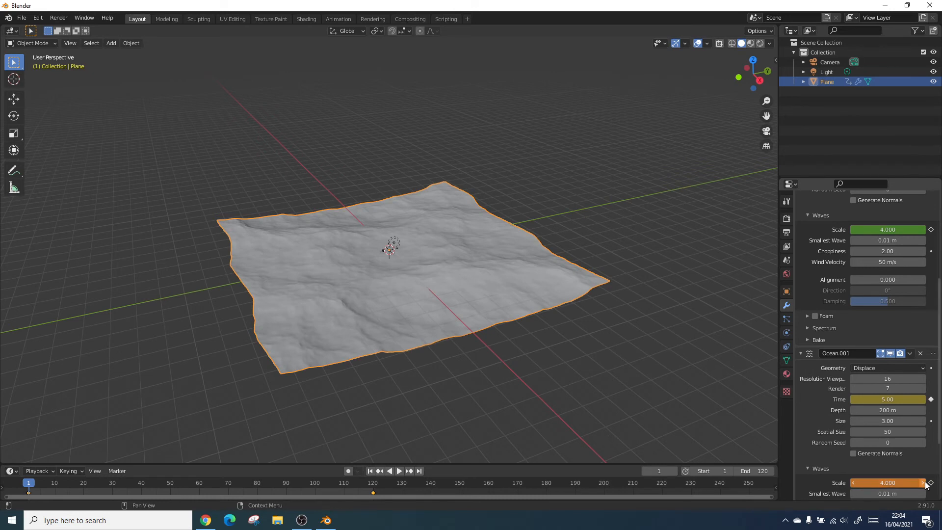
pyautogui.click(855, 483)
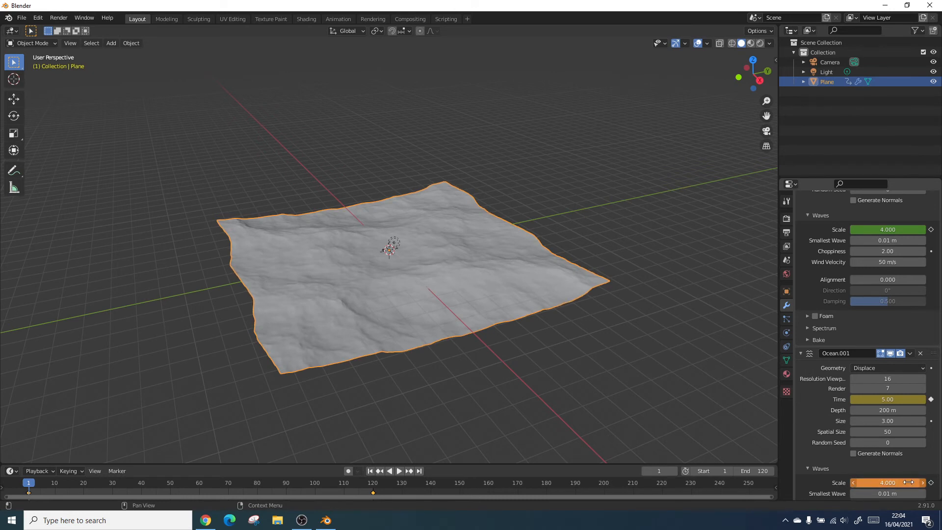
pyautogui.doubleClick(898, 229)
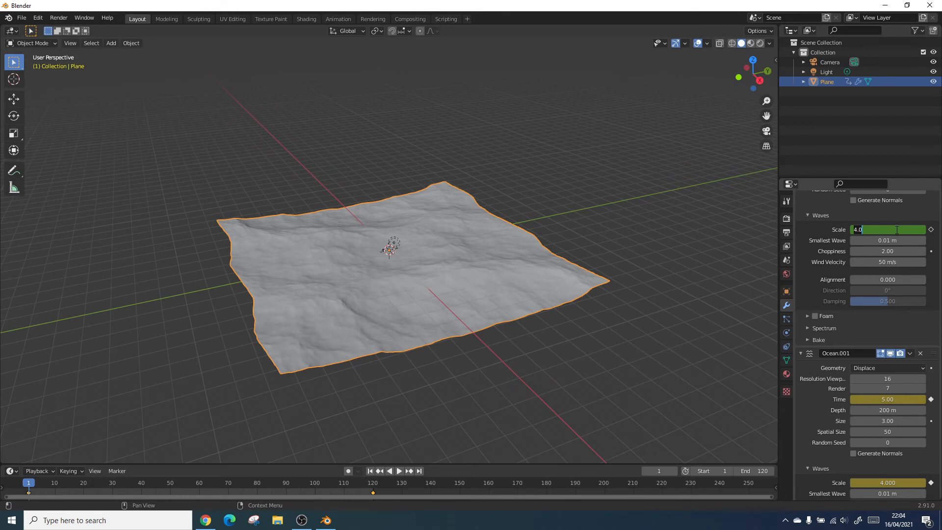
pyautogui.write('0')
pyautogui.press('Return')
pyautogui.press('i')
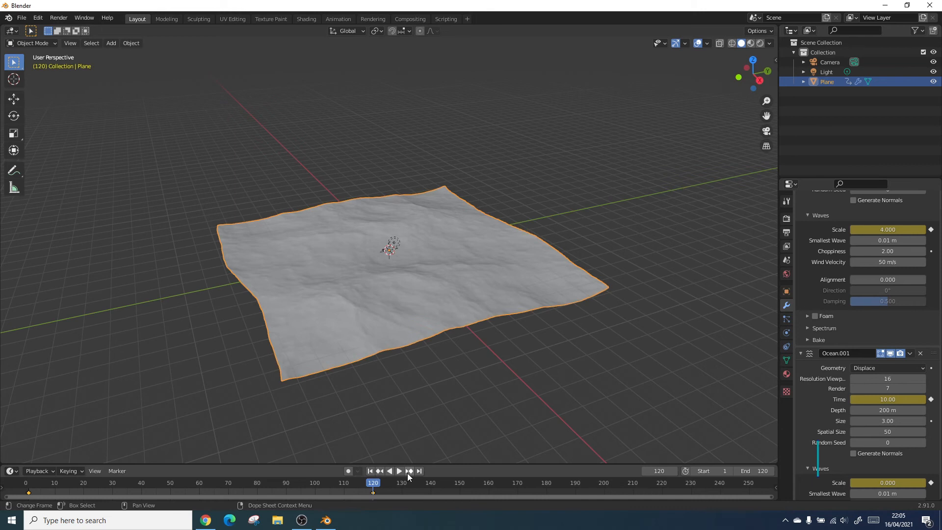
# - Check the keyframes at frames 1 and 120, then deselect the plane
pyautogui.click(369, 471)
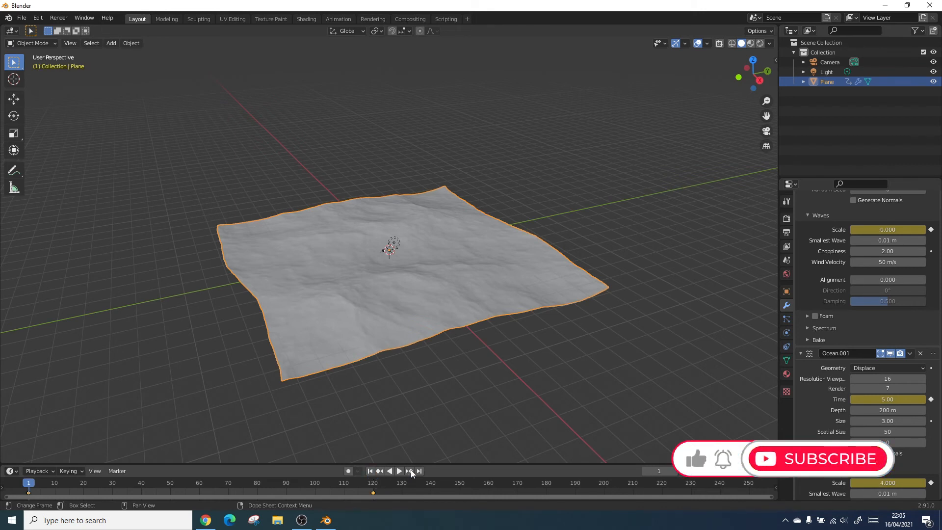
pyautogui.click(410, 471)
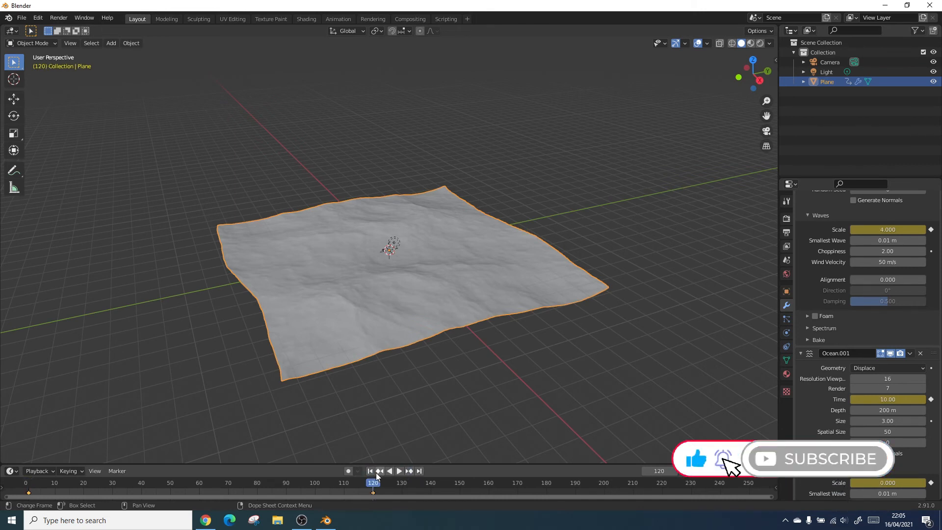
pyautogui.click(381, 400)
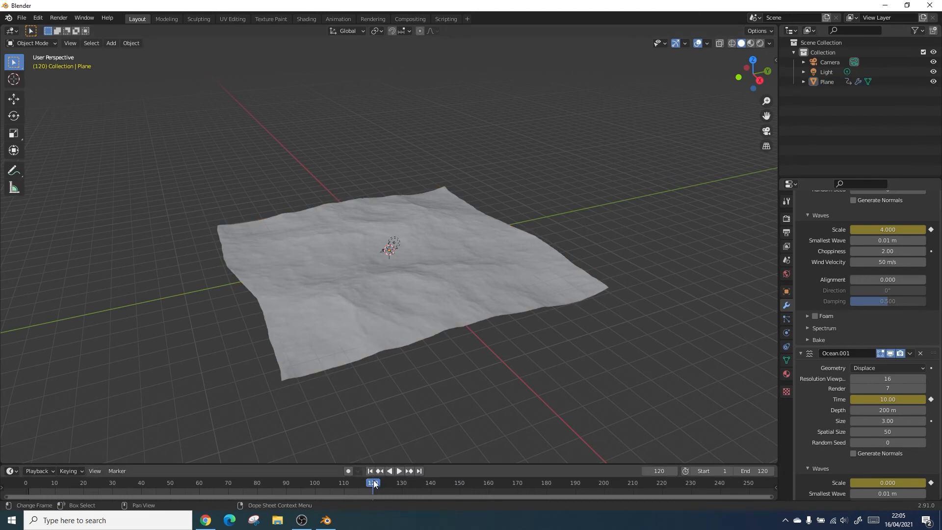
# - Play the looping wave animation, glance at it edge-on, then pause at frame 6
pyautogui.press('space')
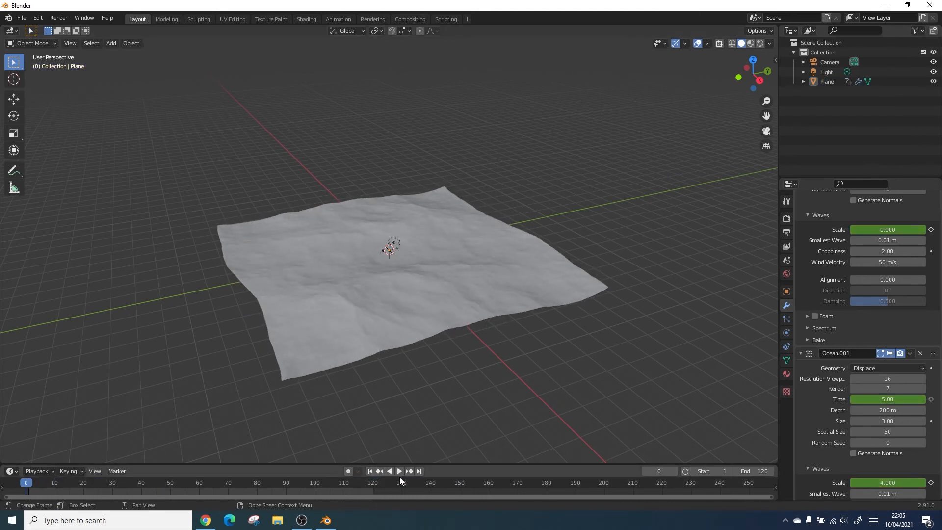
pyautogui.click(398, 471)
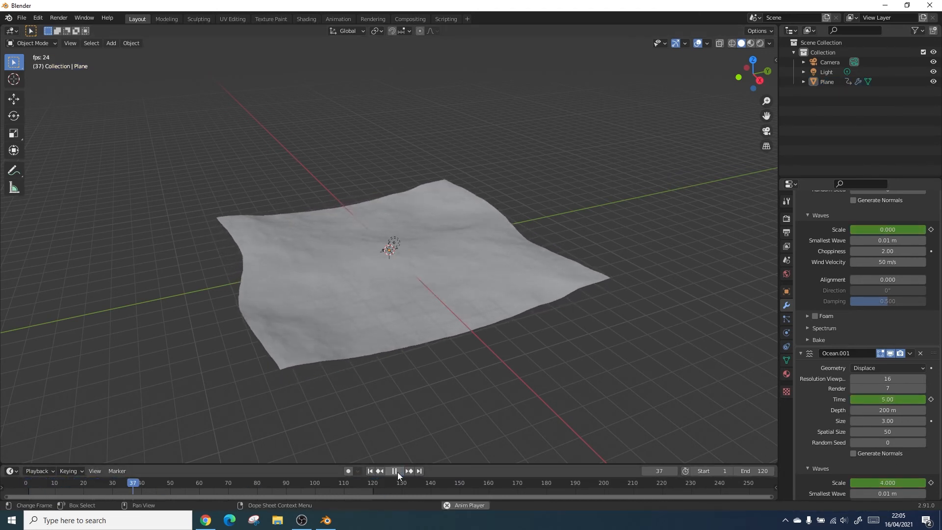
pyautogui.press('KP_1')
pyautogui.press('KP_0')
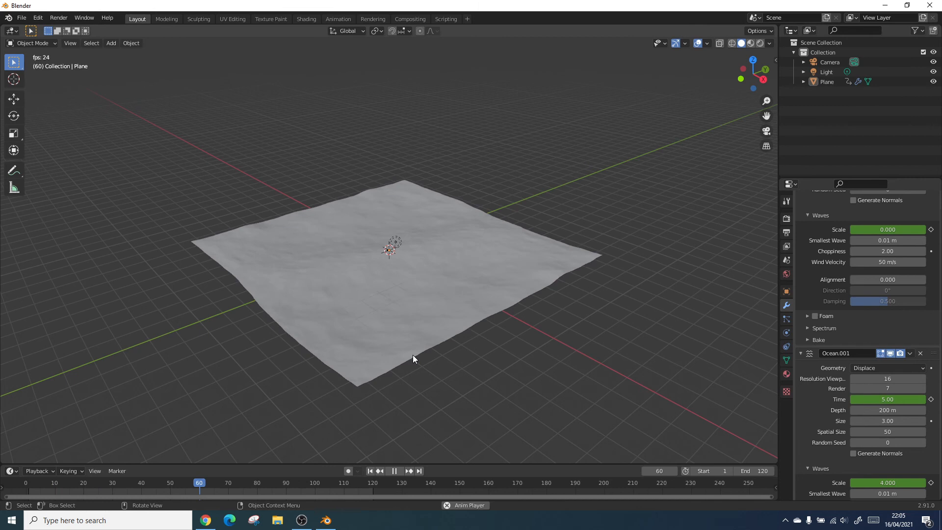
pyautogui.click(394, 471)
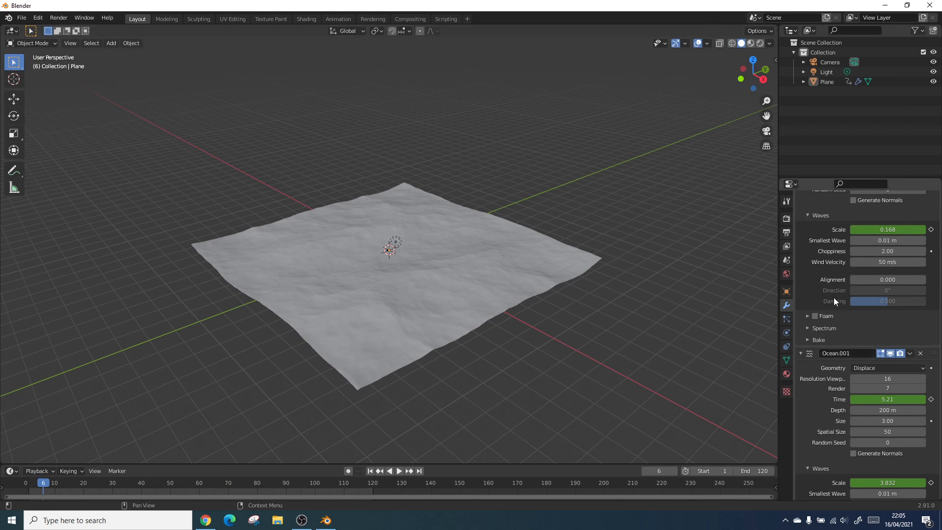
pyautogui.scroll(4, 830, 271)
pyautogui.scroll(2, 830, 272)
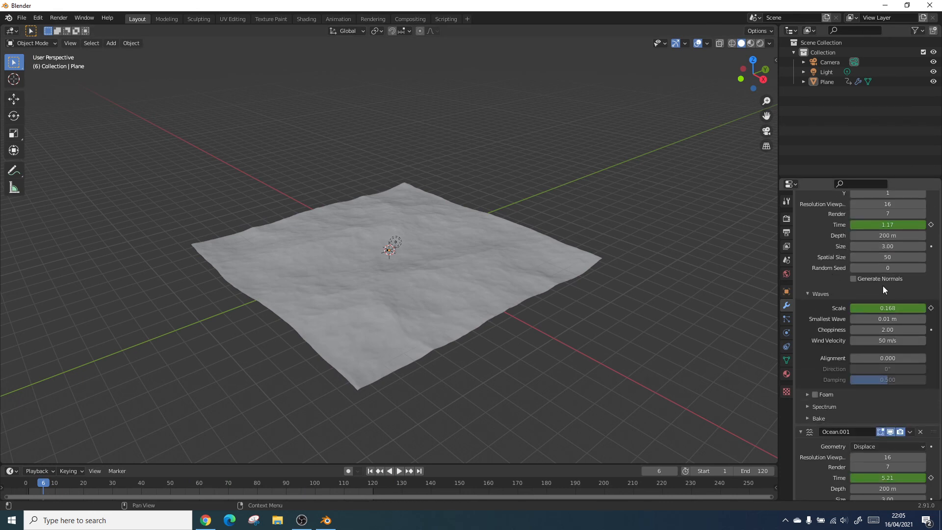
pyautogui.scroll(-4, 818, 376)
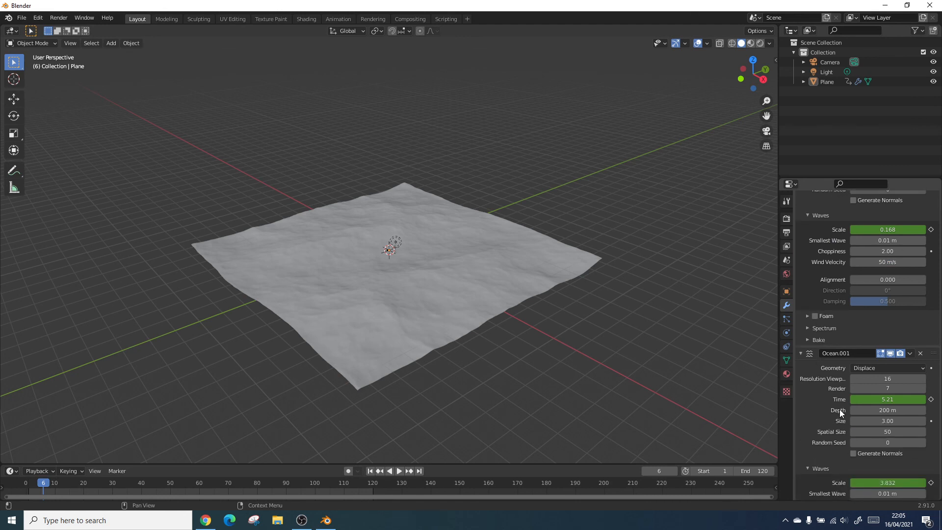
pyautogui.scroll(-4, 840, 409)
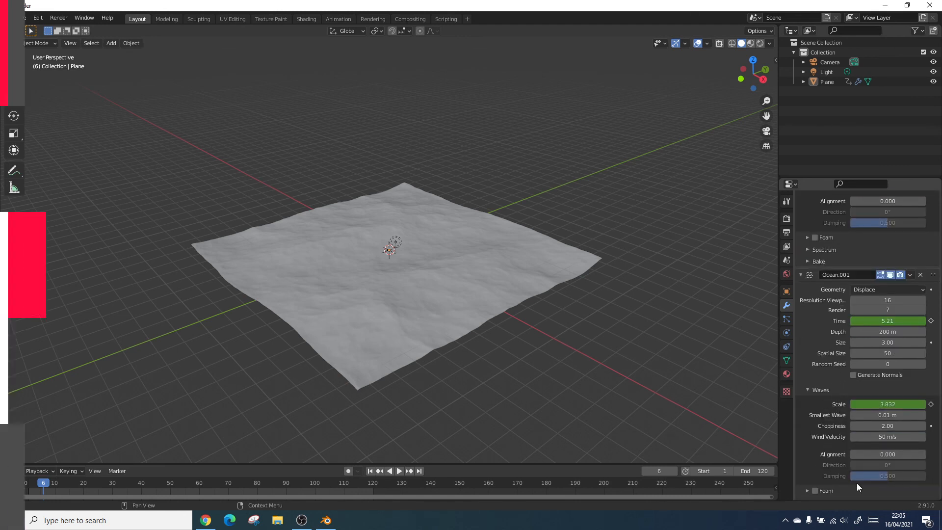